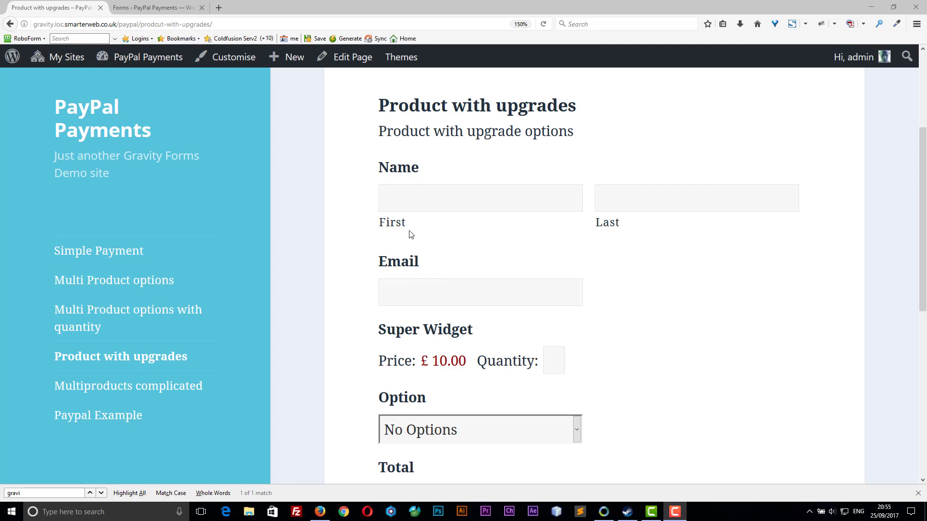
scroll(424, 356, down, 3)
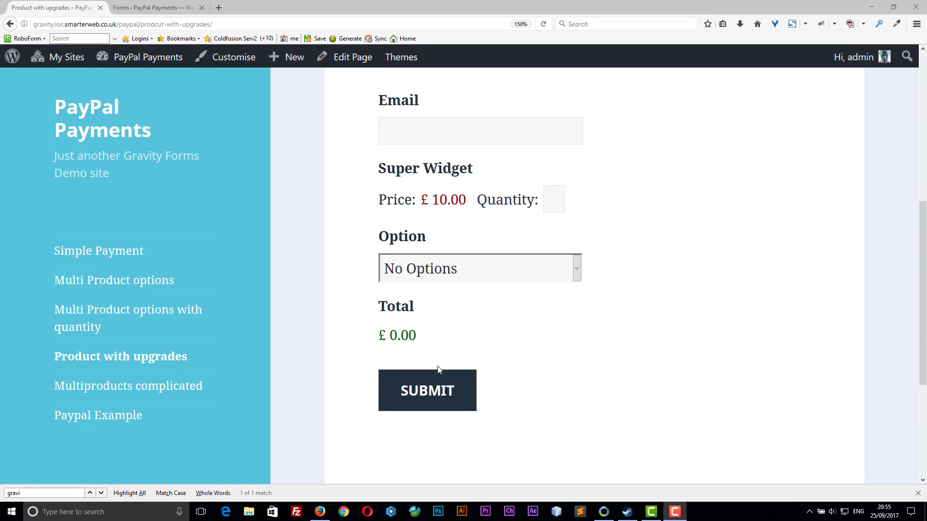
scroll(436, 369, up, 6)
scroll(438, 364, down, 2)
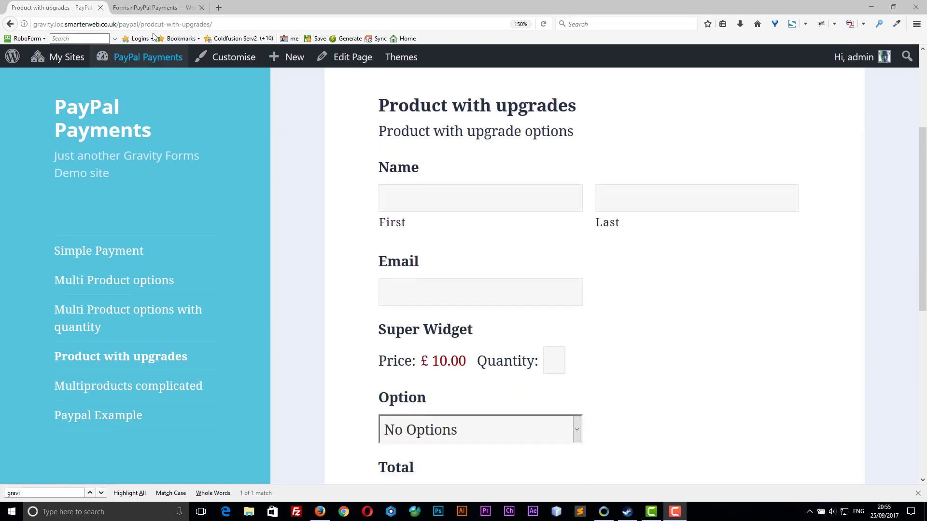
Open Form Settings for the Product with upgrades form, leaving the editor.
click(156, 8)
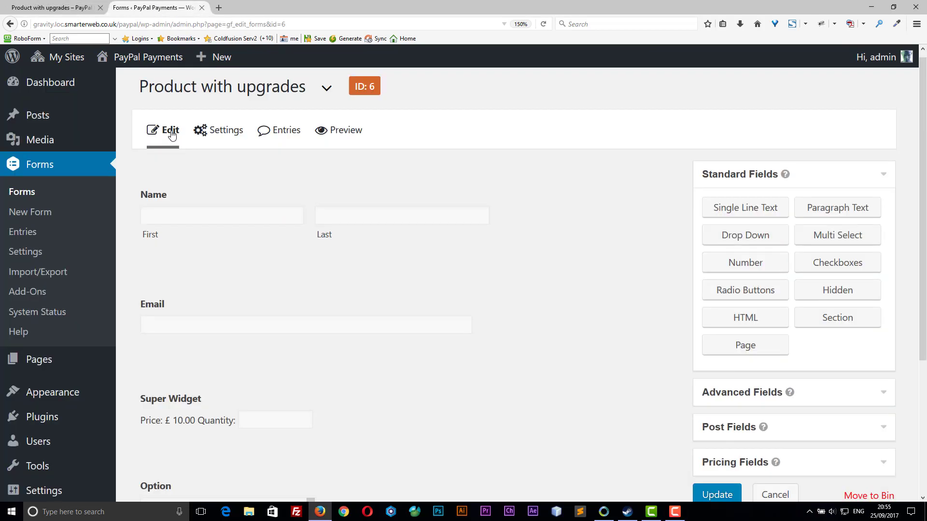
mouse_move(219, 130)
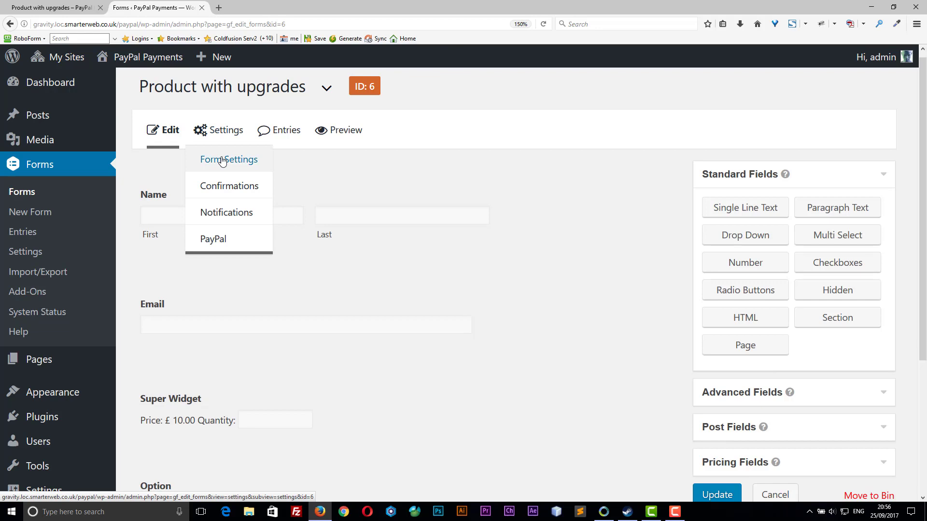
click(222, 160)
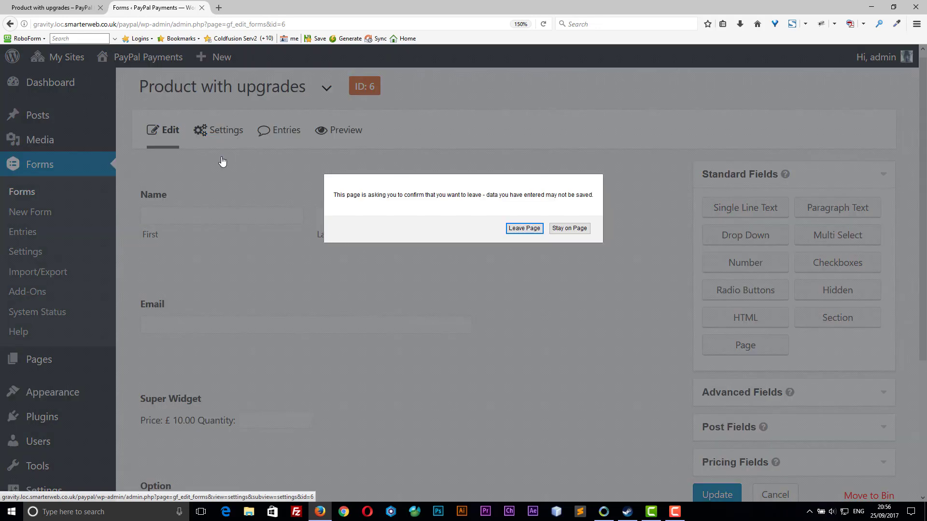
click(519, 229)
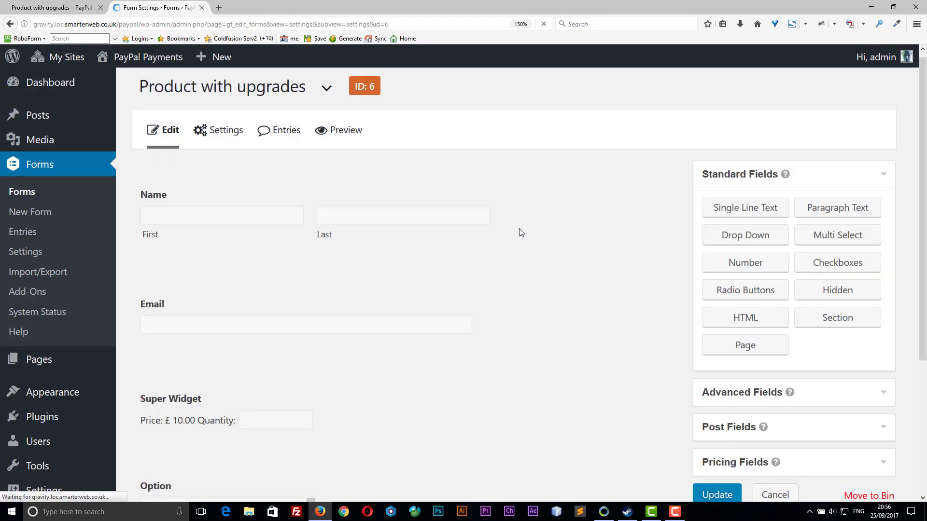
scroll(384, 269, down, 3)
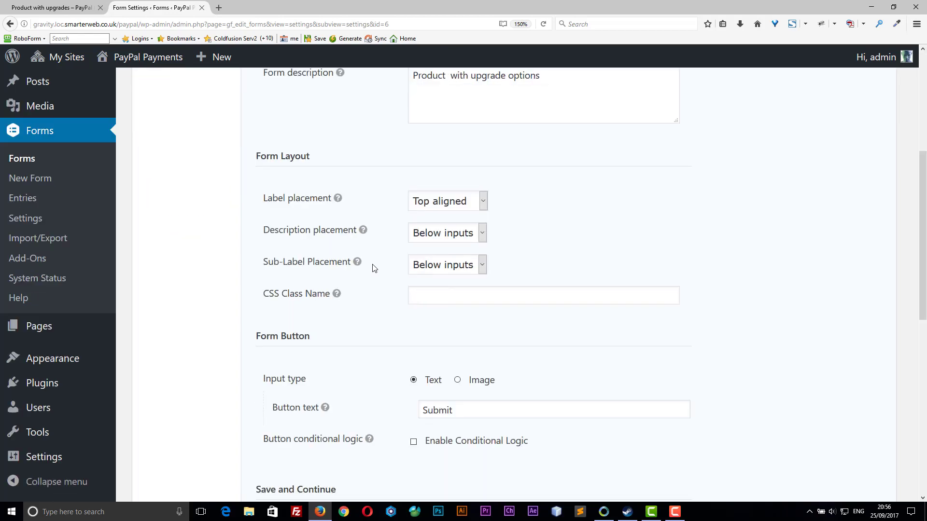
scroll(373, 264, down, 3)
scroll(372, 264, down, 2)
scroll(373, 266, down, 2)
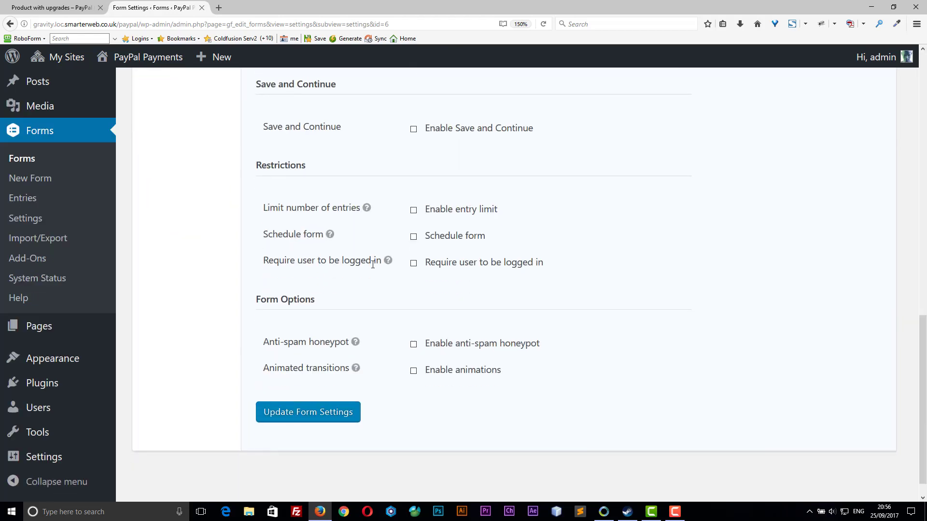
scroll(373, 265, up, 1)
scroll(373, 266, up, 4)
scroll(373, 267, up, 4)
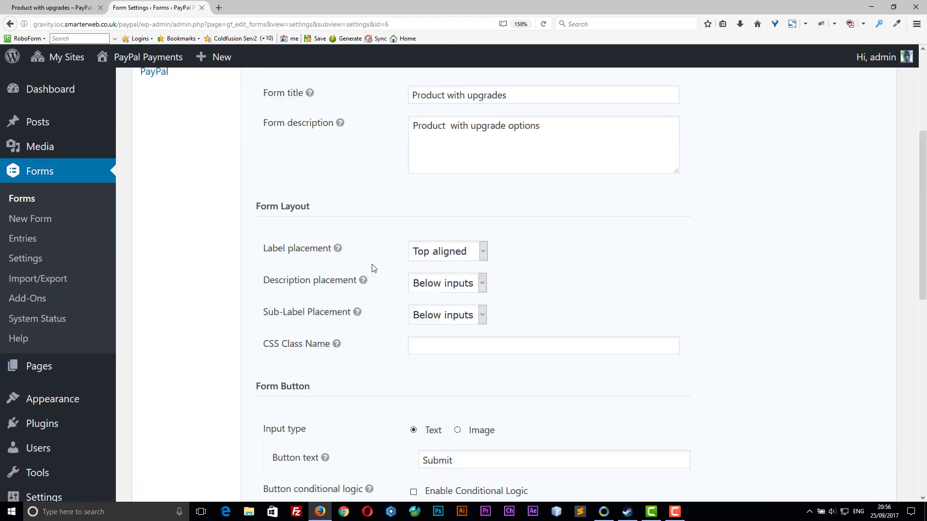
scroll(373, 268, down, 10)
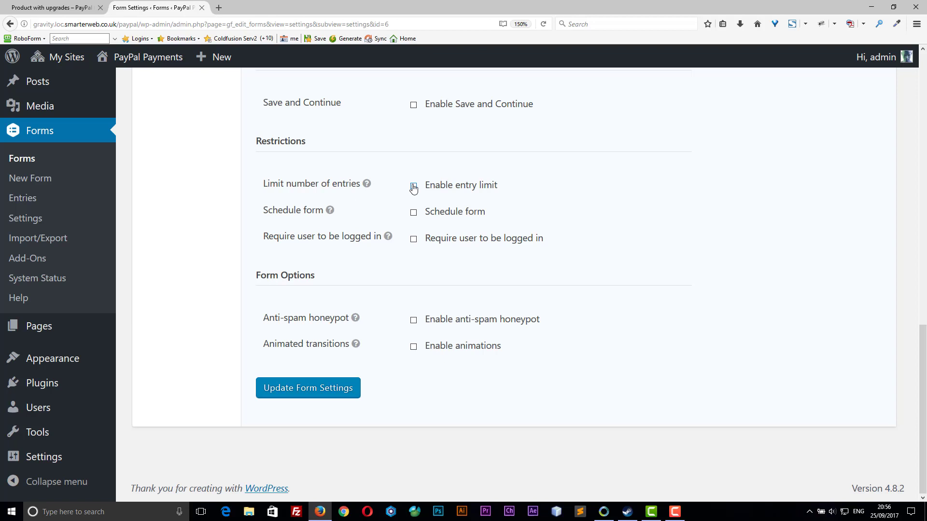
Enable an entry limit of 9 with the message 'no more stock available' and save.
click(413, 186)
click(431, 211)
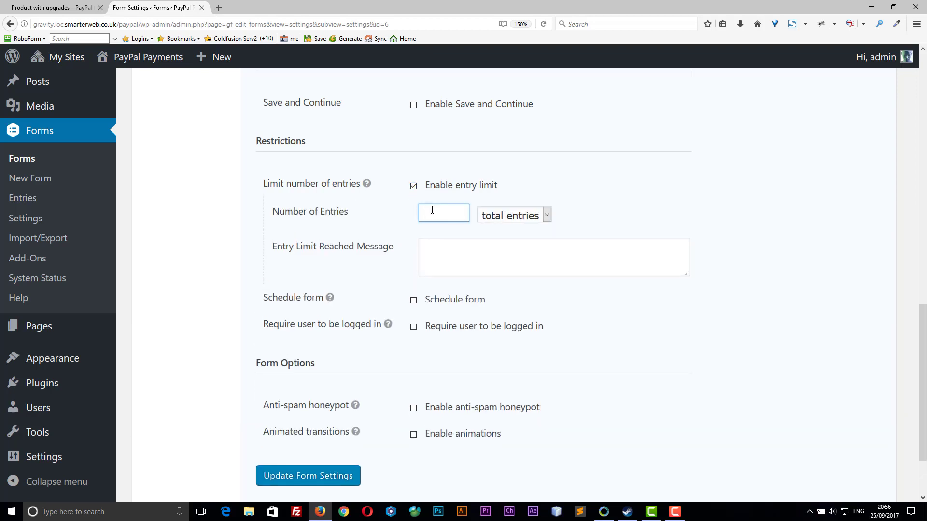
text(9)
click(437, 250)
text(no m)
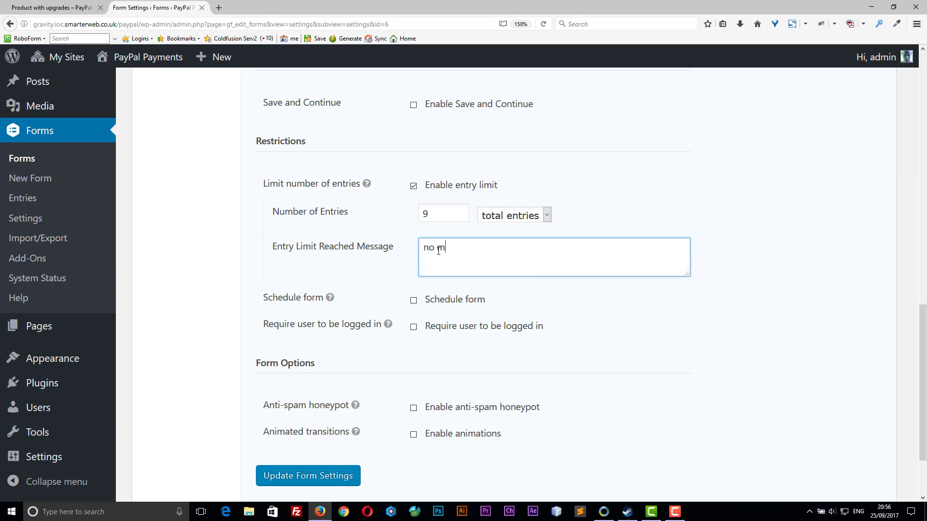
text(ore stock ava)
text(ilable)
click(272, 476)
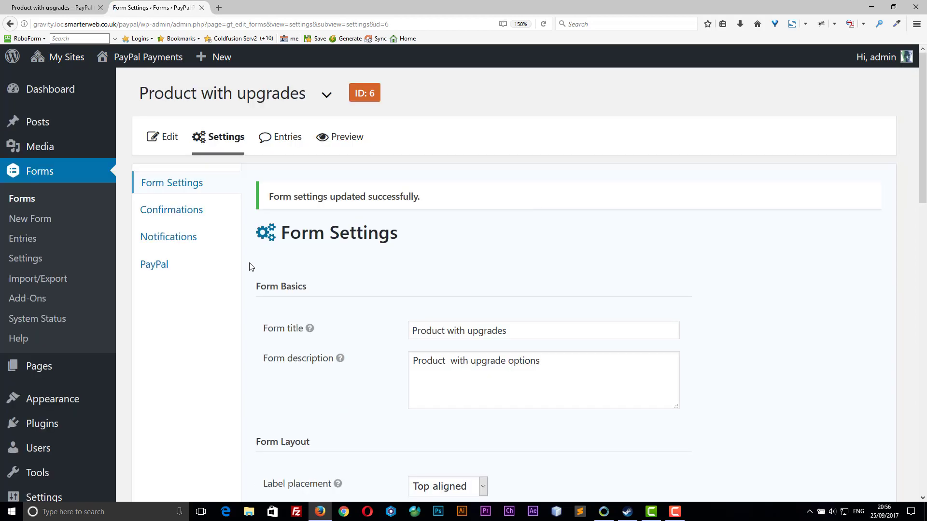
Disable the quantity field on the Super Widget product and update the form.
click(165, 145)
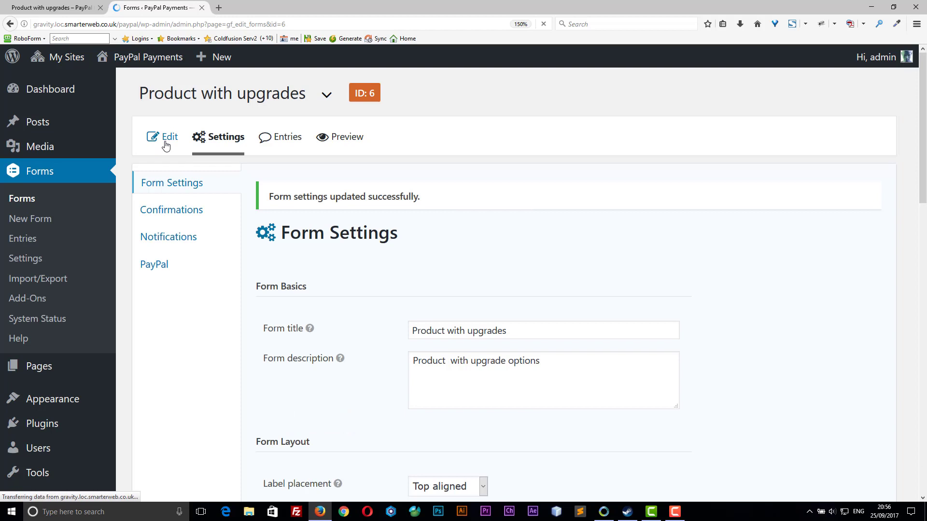
scroll(286, 300, down, 1)
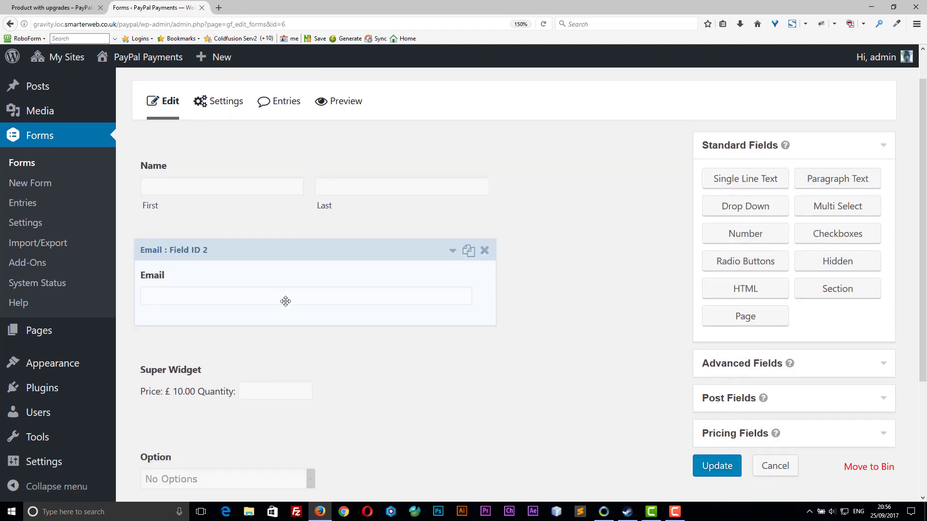
scroll(274, 333, down, 3)
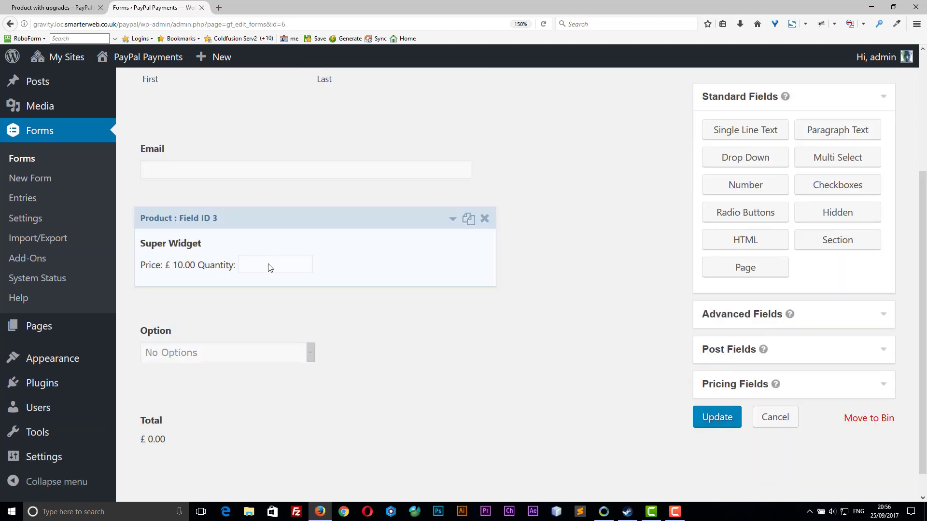
click(452, 221)
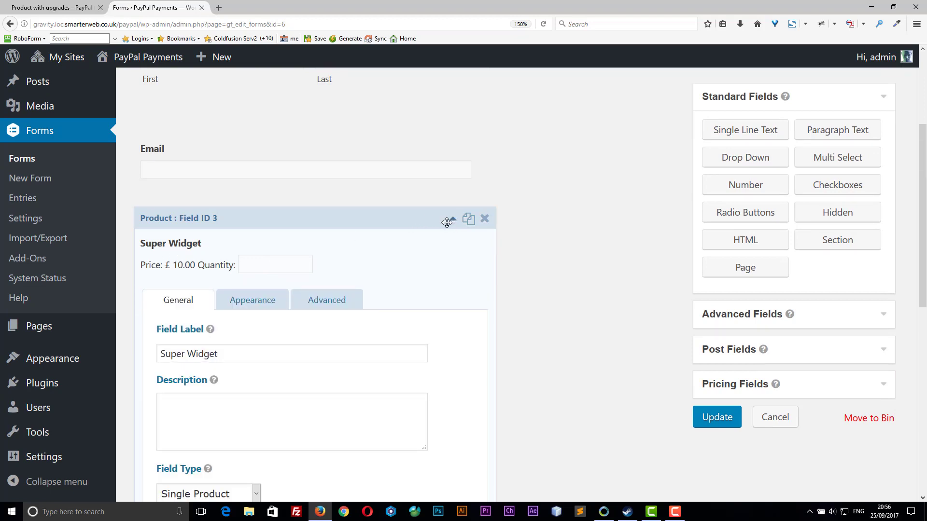
scroll(447, 221, down, 4)
scroll(447, 227, down, 2)
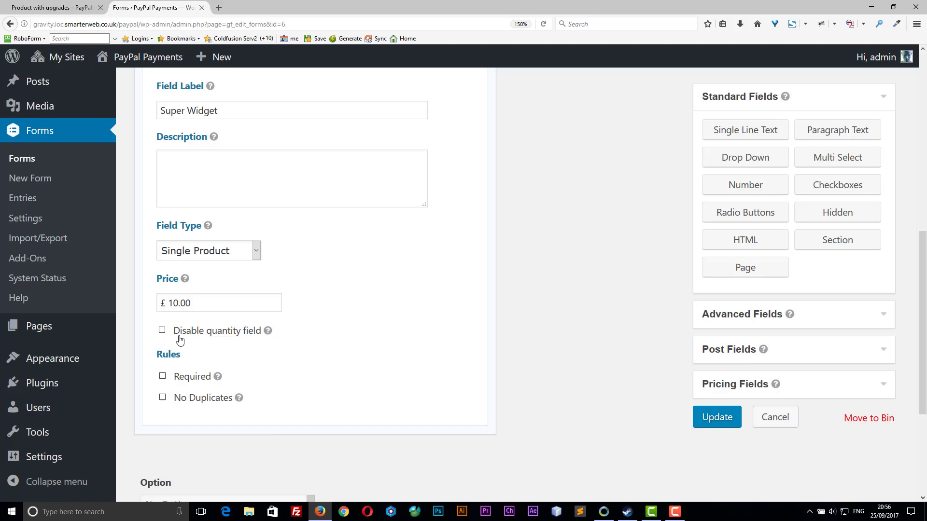
click(162, 331)
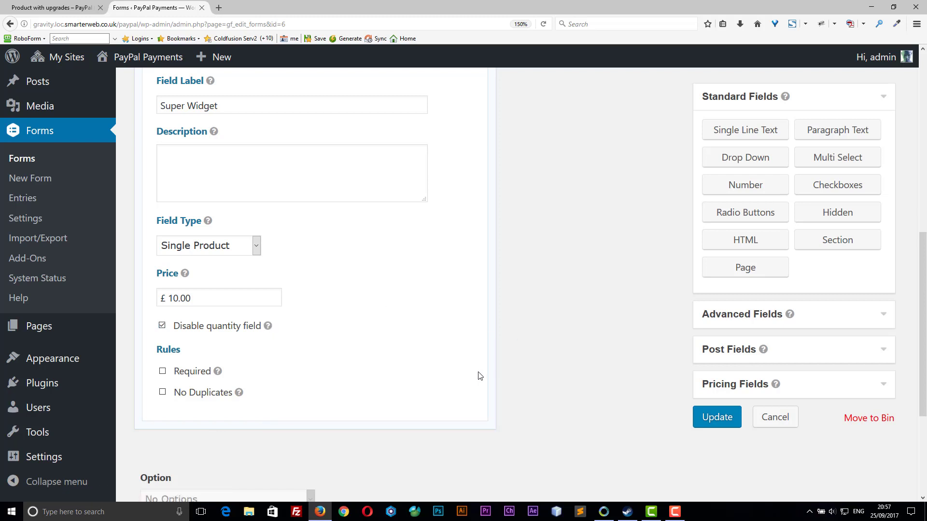
click(714, 418)
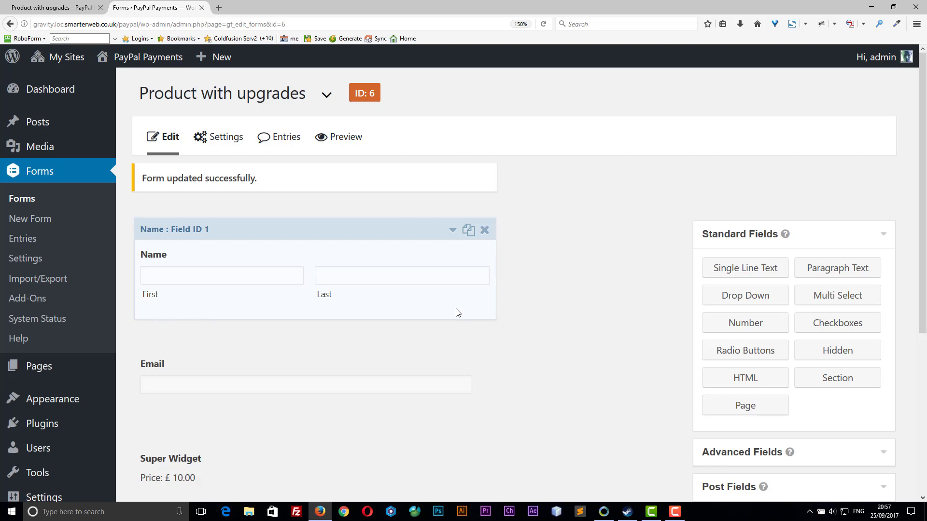
scroll(522, 342, down, 2)
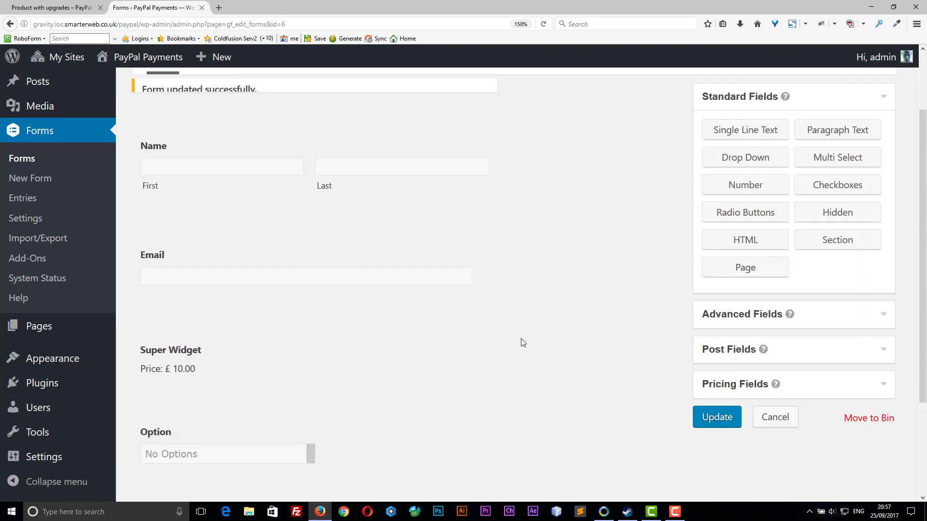